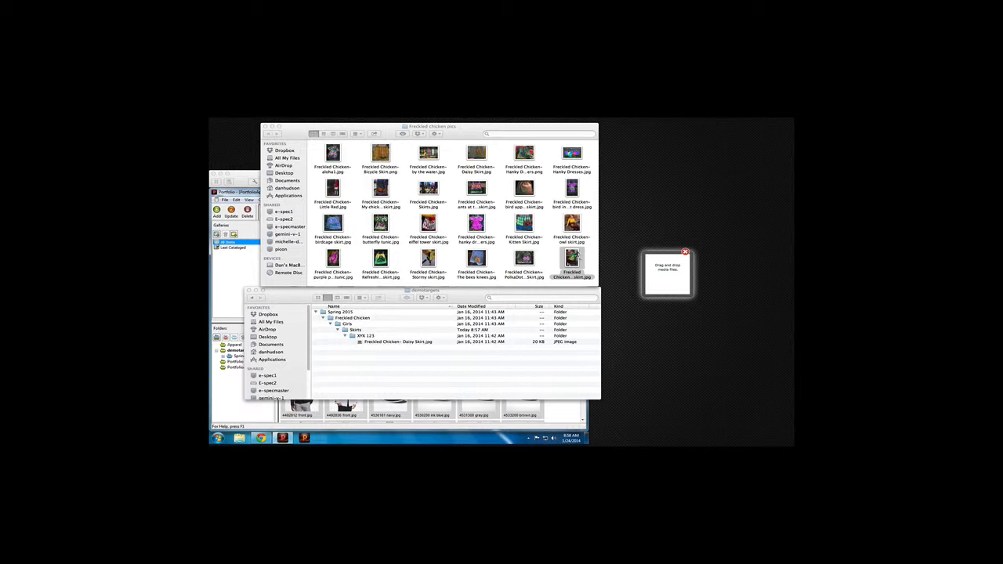
# Drop the Freckled Chicken skirt image onto the Tag-it drop target and set the product type to Skirts.
pyautogui.moveTo(578, 256); pyautogui.dragTo(667, 267)
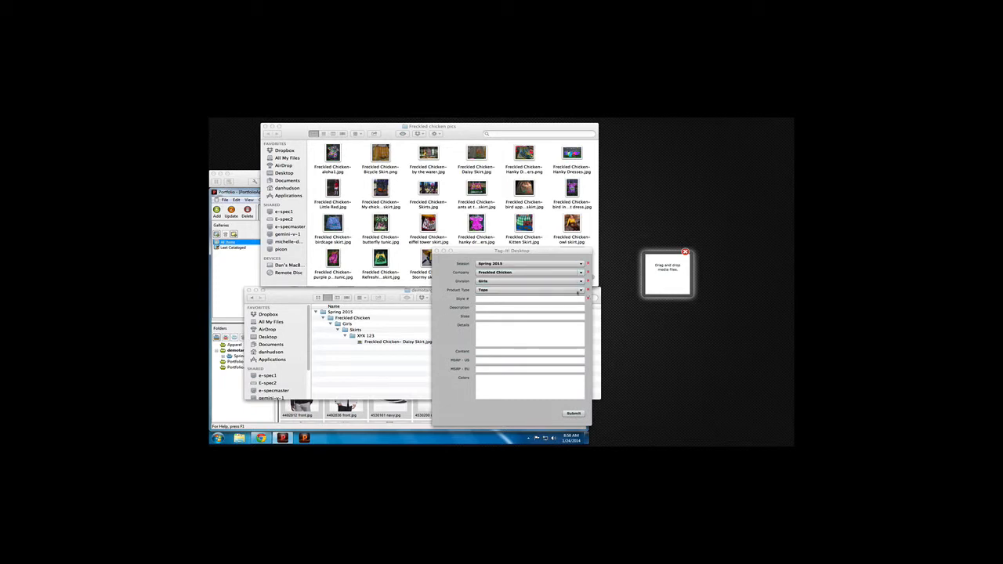
pyautogui.click(505, 291)
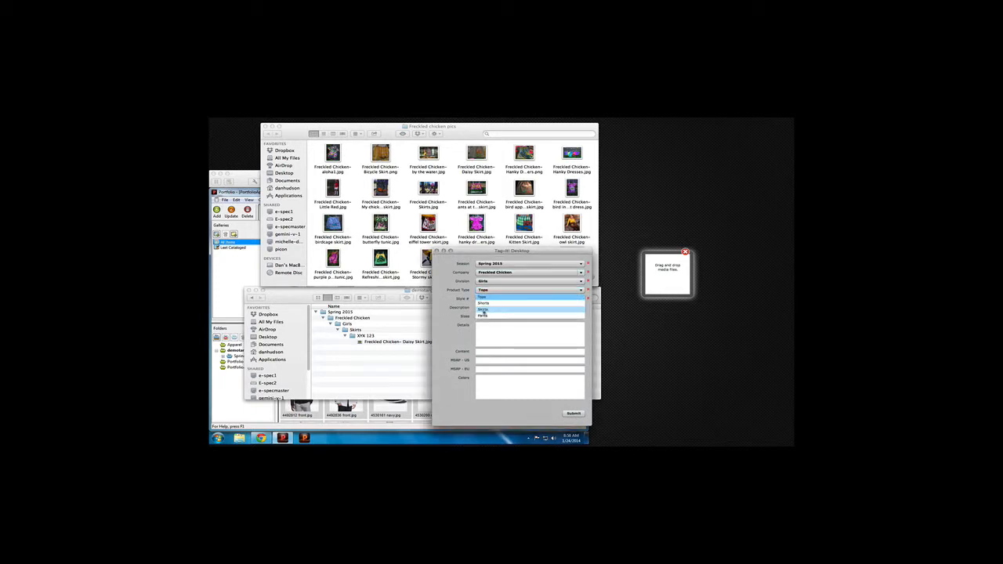
pyautogui.click(483, 310)
# Enter style number XYZ123 and description Green Skirt, then submit the tag form.
pyautogui.click(485, 298)
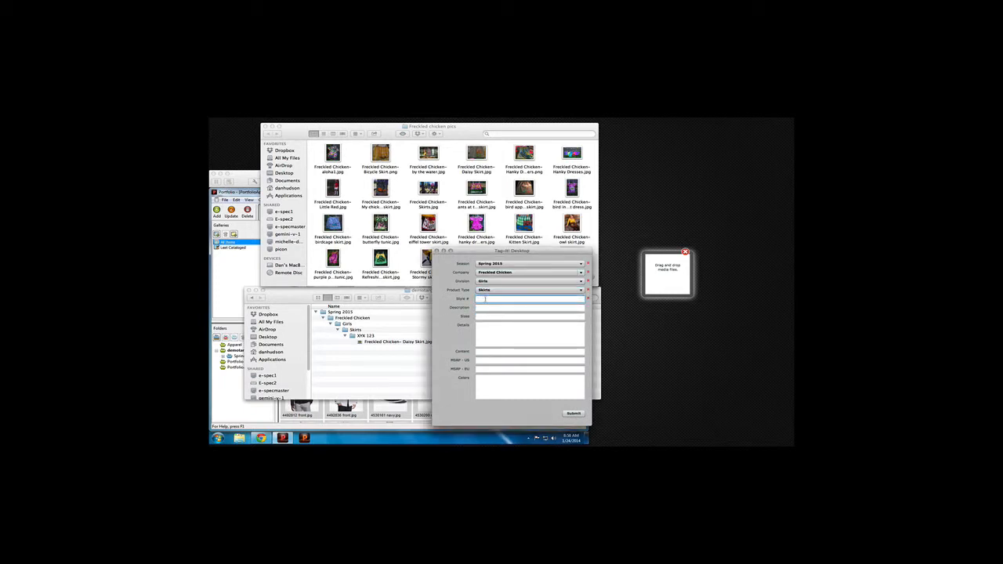
pyautogui.write('4')
pyautogui.write('YZ 123')
pyautogui.write('Gre')
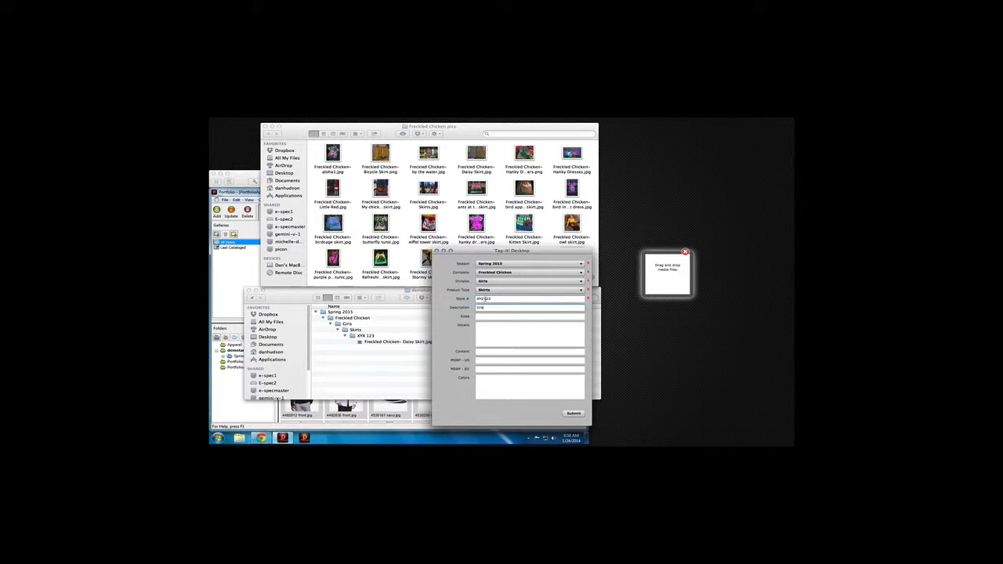
pyautogui.write('en Skirt')
pyautogui.press('Tab')
pyautogui.click(573, 413)
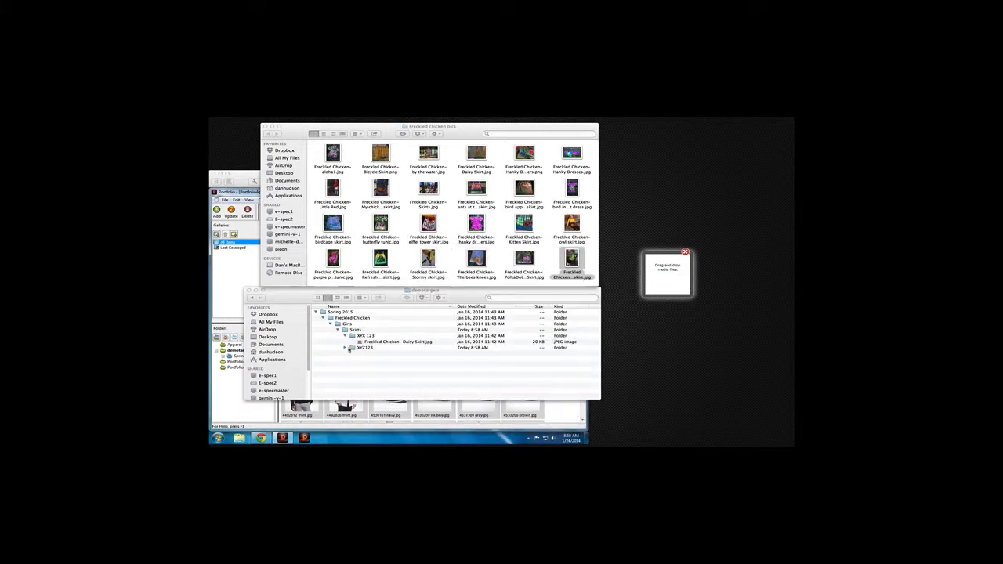
# Expand the XYZ123 folder in demotargets and check the Portfolio catalog's folder list.
pyautogui.click(347, 348)
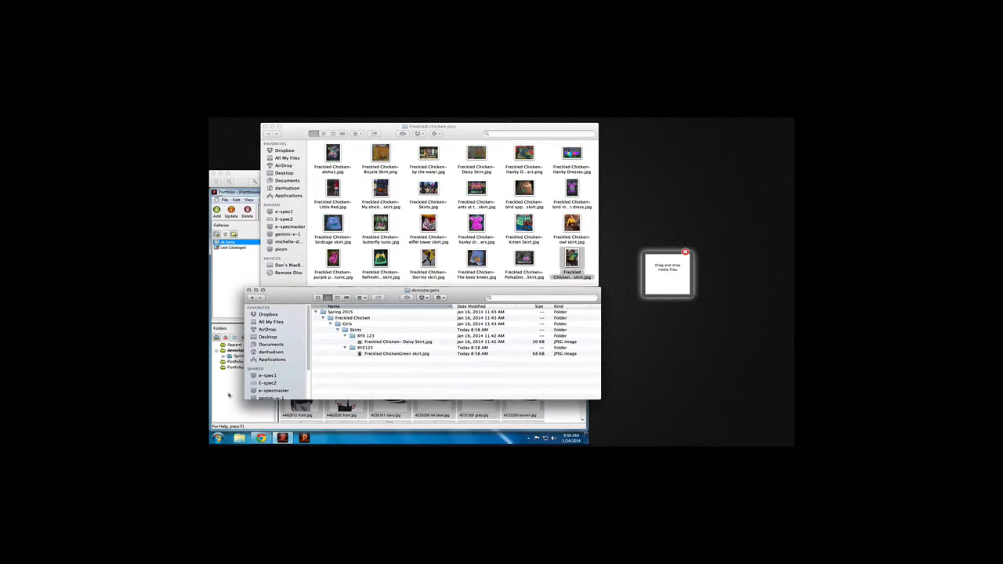
pyautogui.click(229, 395)
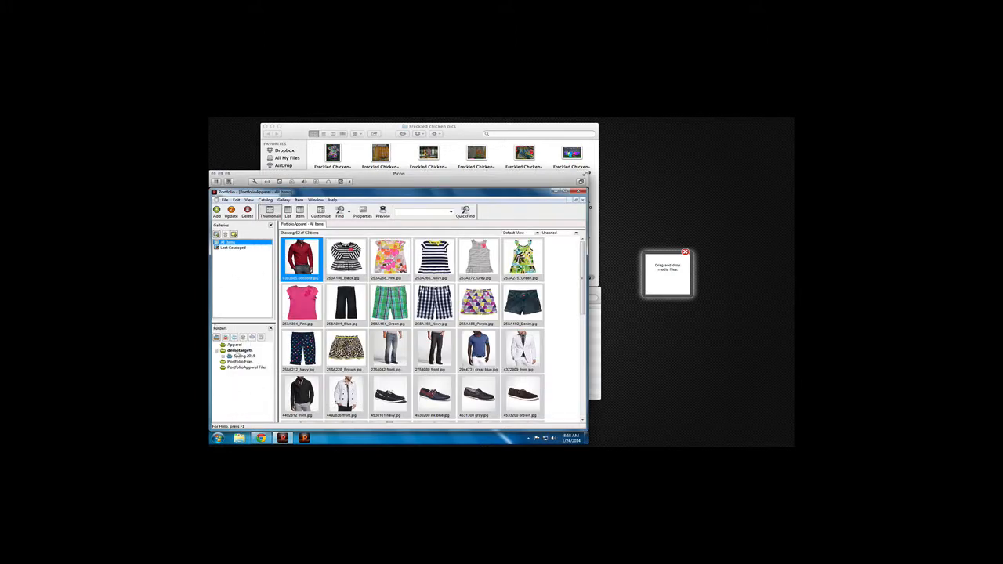
pyautogui.click(239, 357)
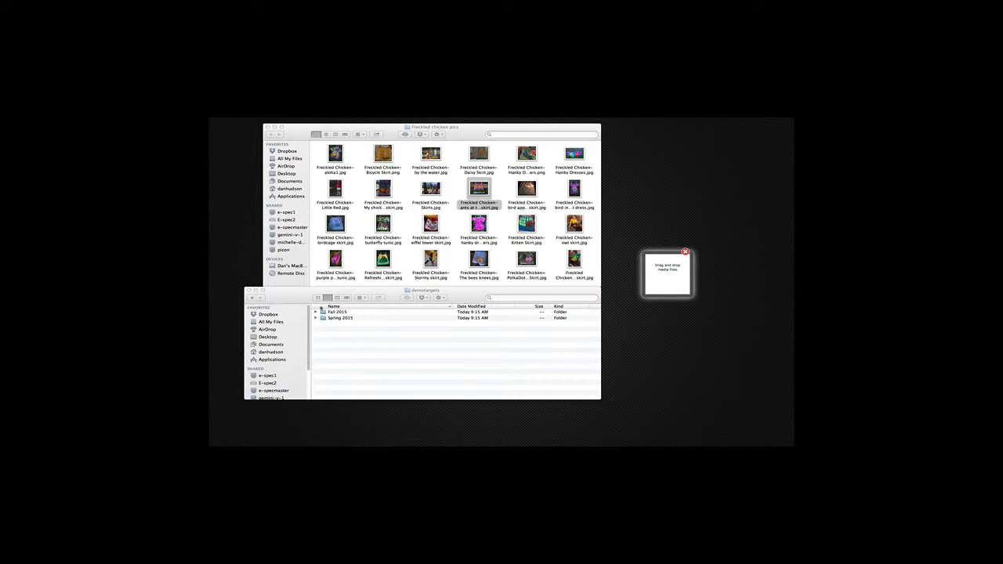
# Expand the Spring 2015 folder tree and try dropping the ants skirt image onto the drop target.
pyautogui.click(315, 318)
pyautogui.click(316, 318)
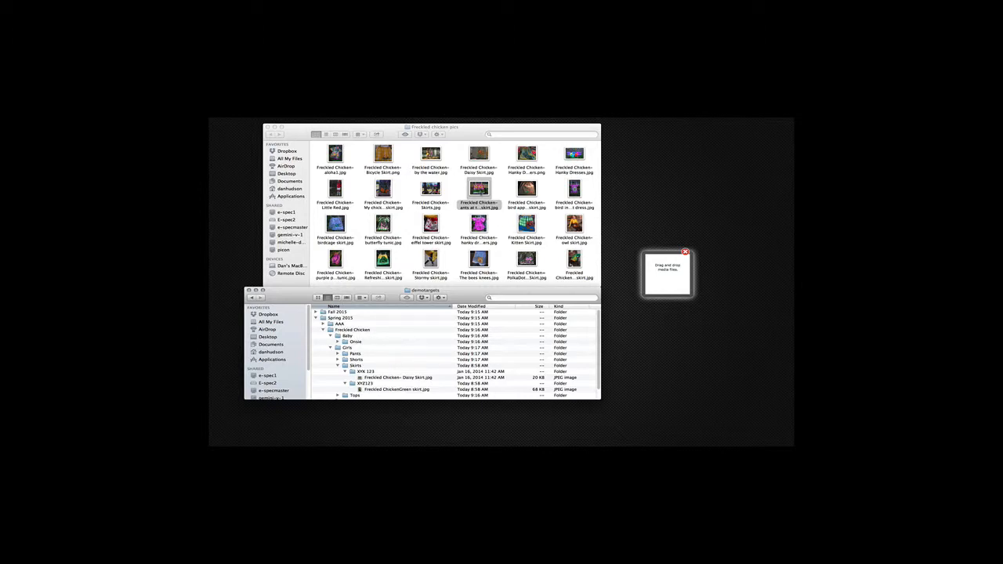
pyautogui.moveTo(480, 192); pyautogui.dragTo(665, 269)
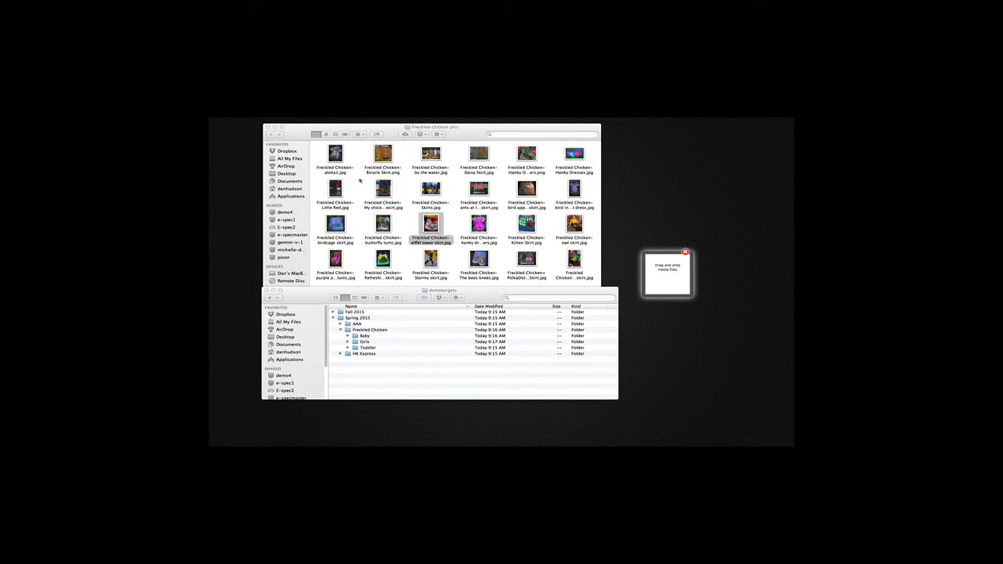
# Drop the aloha1 image onto the drop target and set the product type to Shorts.
pyautogui.moveTo(337, 154); pyautogui.dragTo(666, 275)
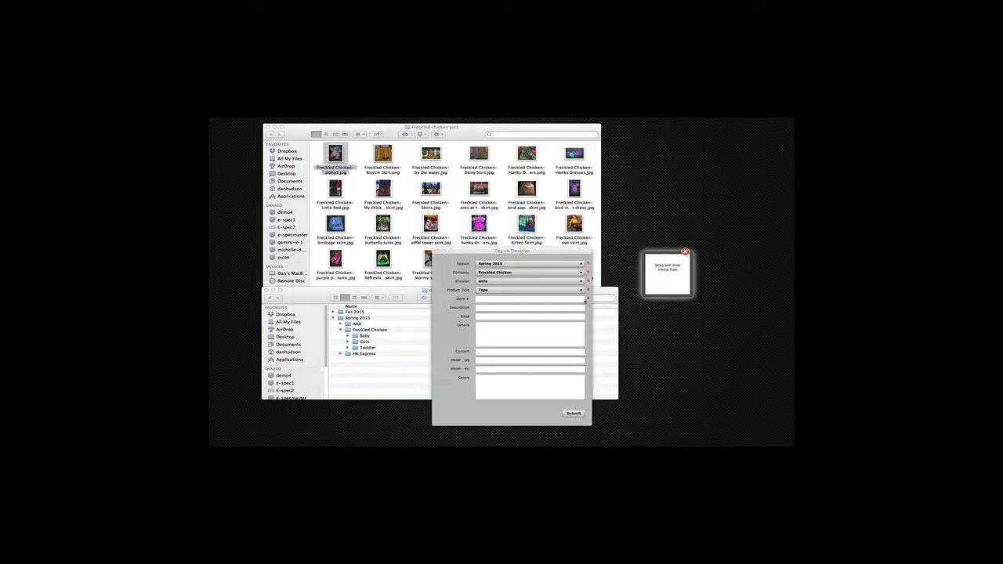
pyautogui.click(531, 290)
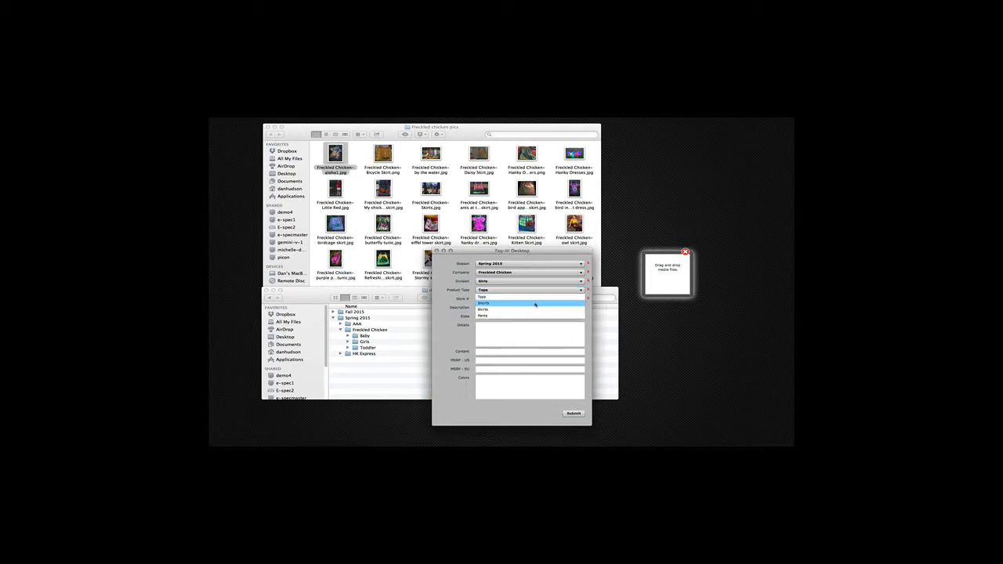
pyautogui.click(535, 304)
# Enter style number a234 and submit the tag form.
pyautogui.click(523, 300)
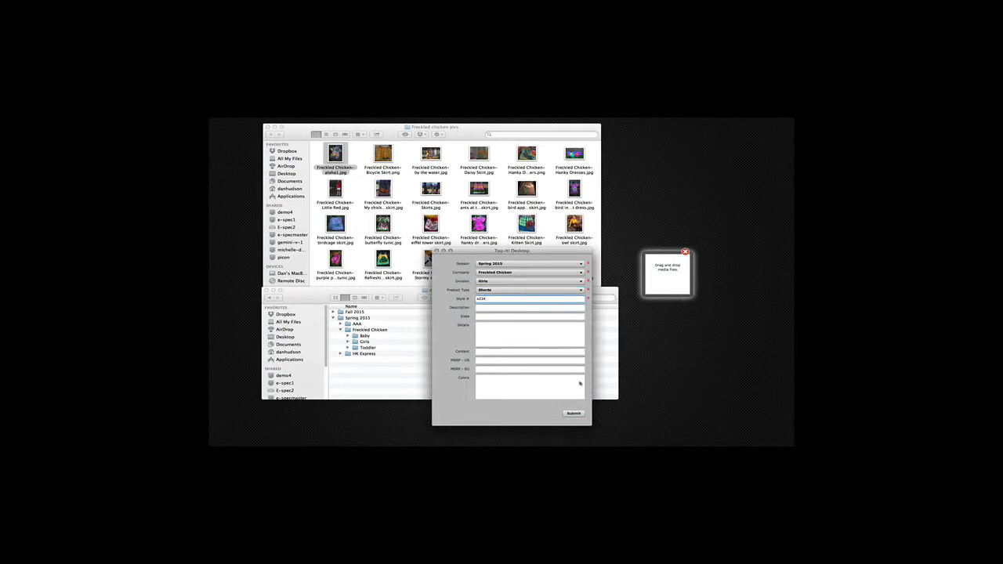
pyautogui.click(573, 413)
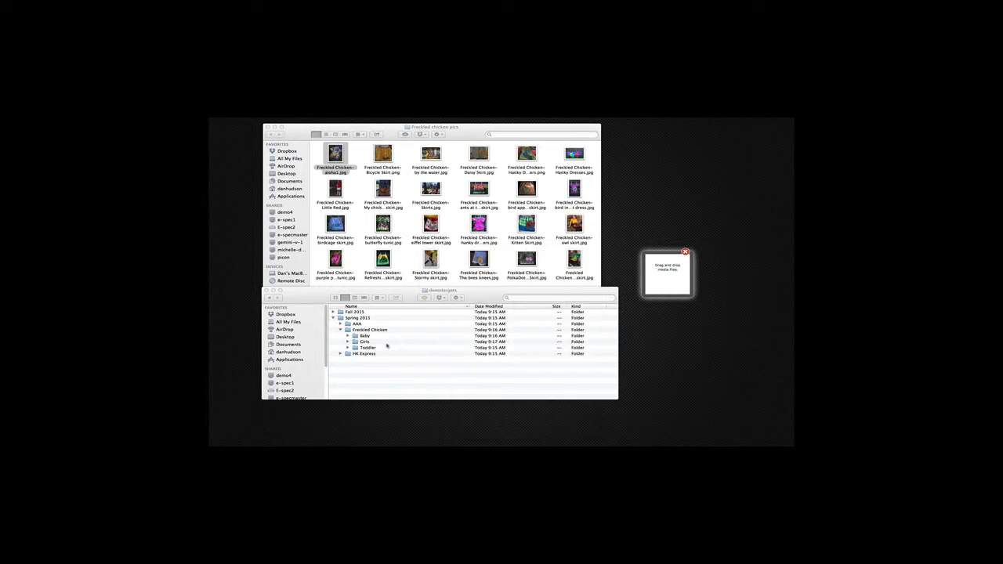
# Expand Girls, Shorts and a234 in the demotargets folder and select the filed aloha1 image.
pyautogui.click(347, 341)
pyautogui.click(355, 359)
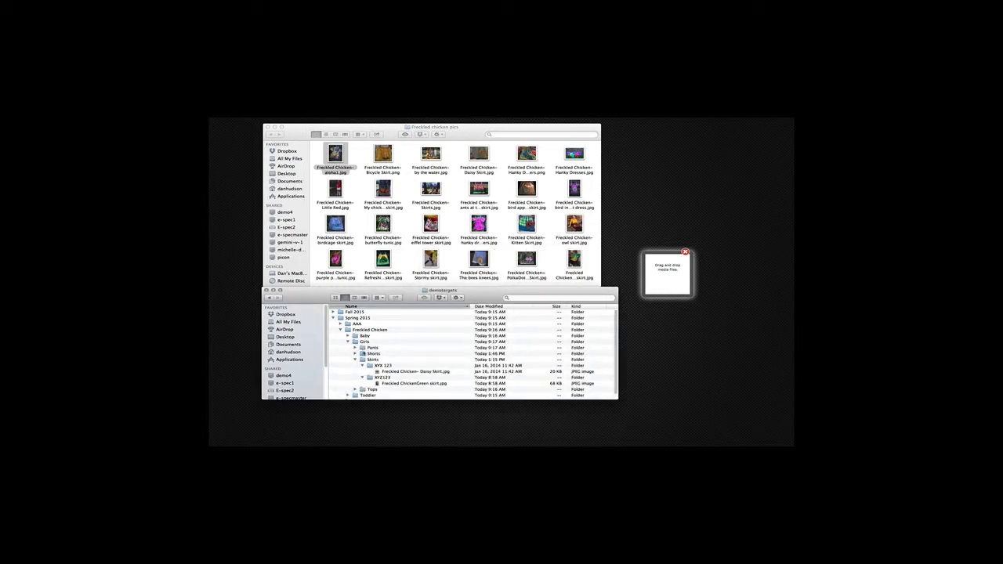
pyautogui.click(355, 354)
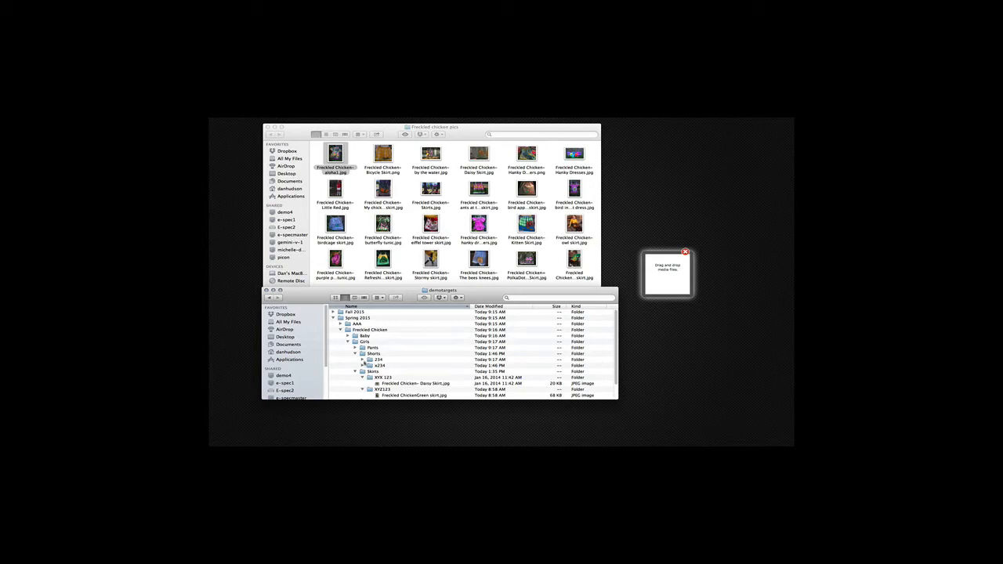
pyautogui.click(363, 365)
pyautogui.click(376, 366)
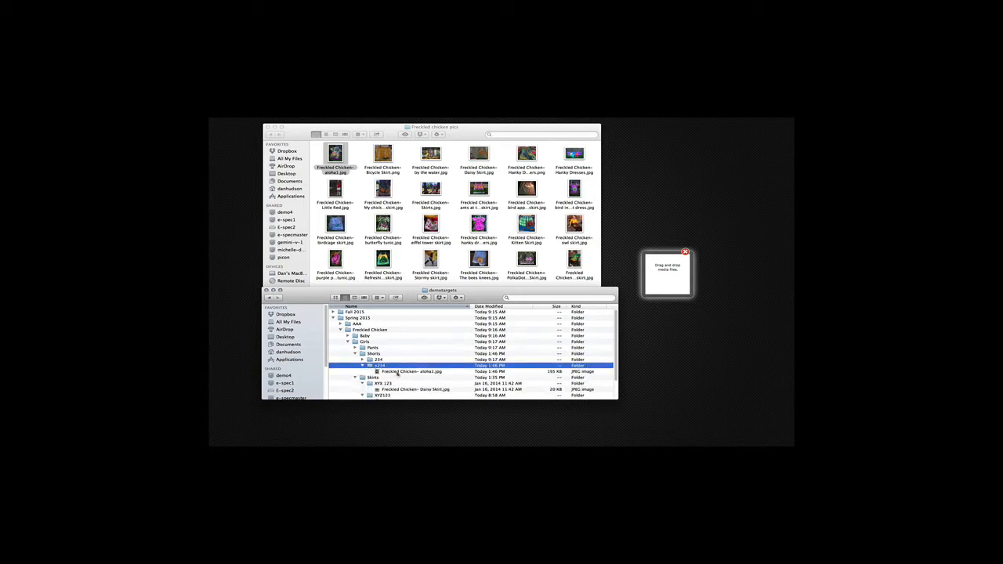
pyautogui.click(397, 373)
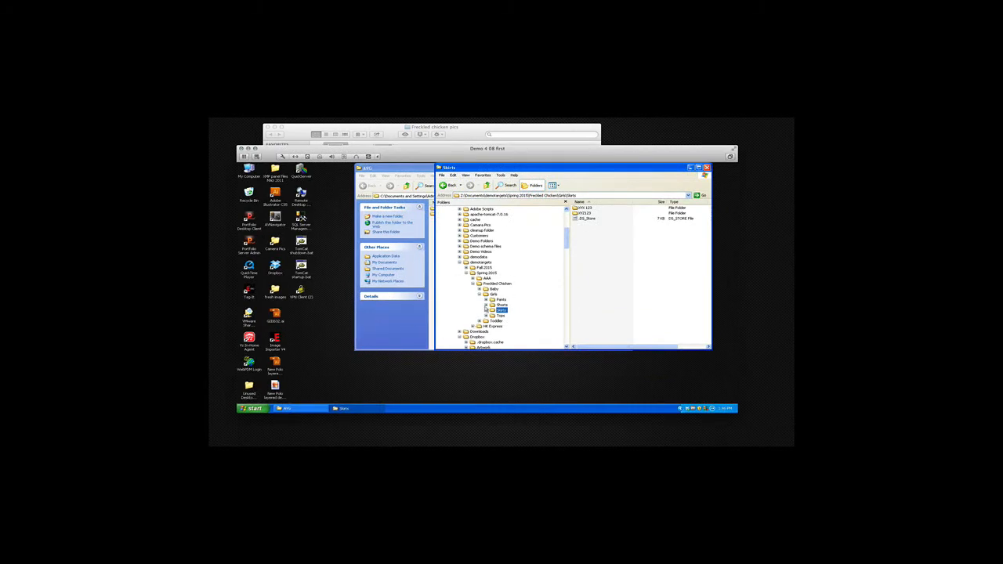
# Browse to Girls > Shorts > a234 in the Windows Explorer, then compare with the Freckled Chicken folders on the Mac.
pyautogui.click(485, 304)
pyautogui.click(507, 315)
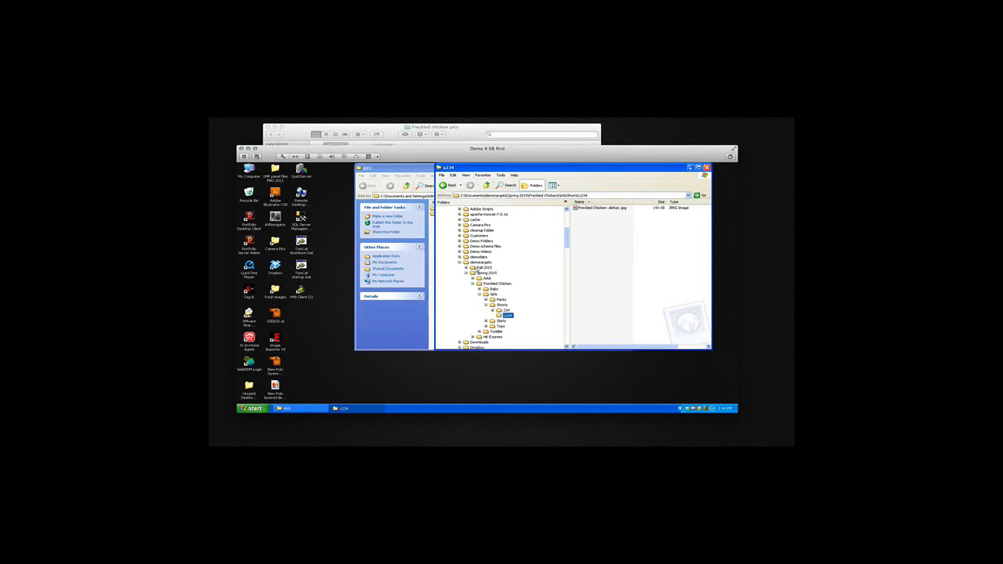
pyautogui.moveTo(457, 149); pyautogui.dragTo(456, 400)
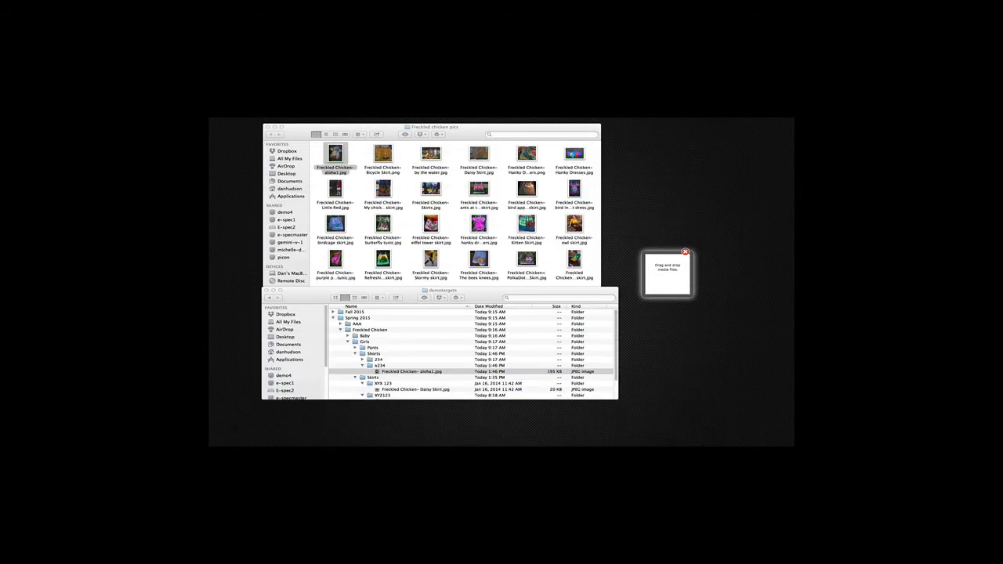
pyautogui.click(363, 331)
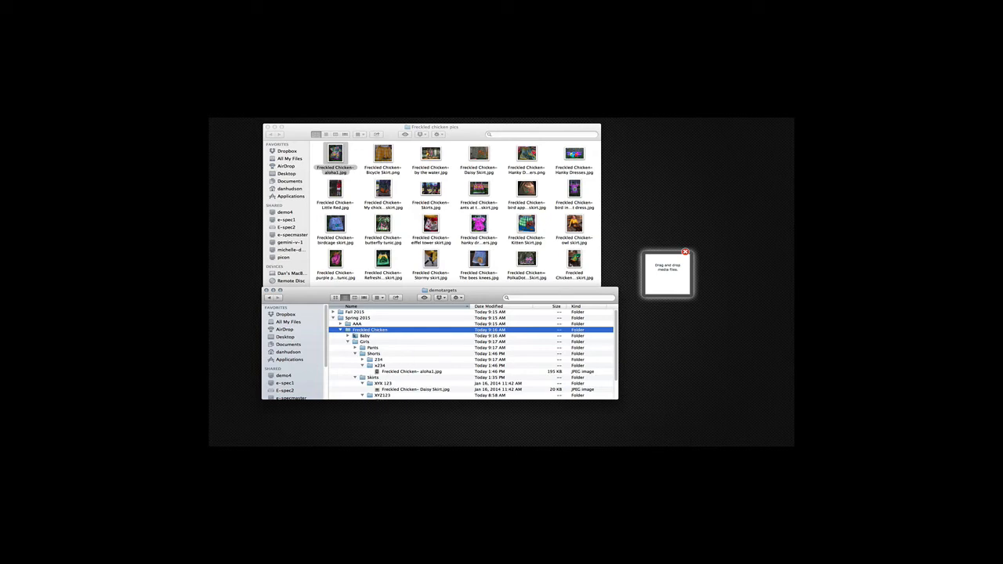
pyautogui.click(408, 372)
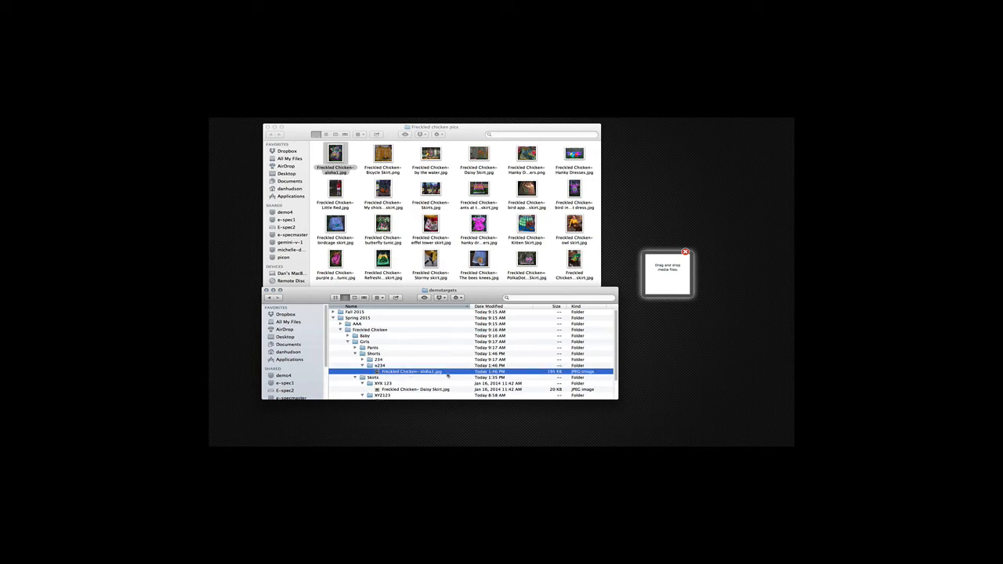